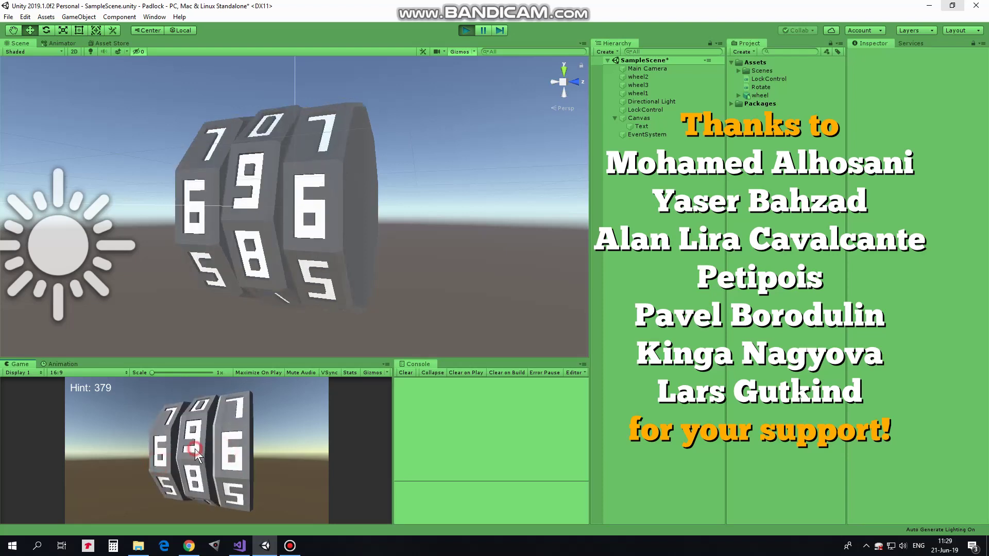
Turn the left, middle and right wheels until they read 3 7 9, opening the padlock
click(162, 446)
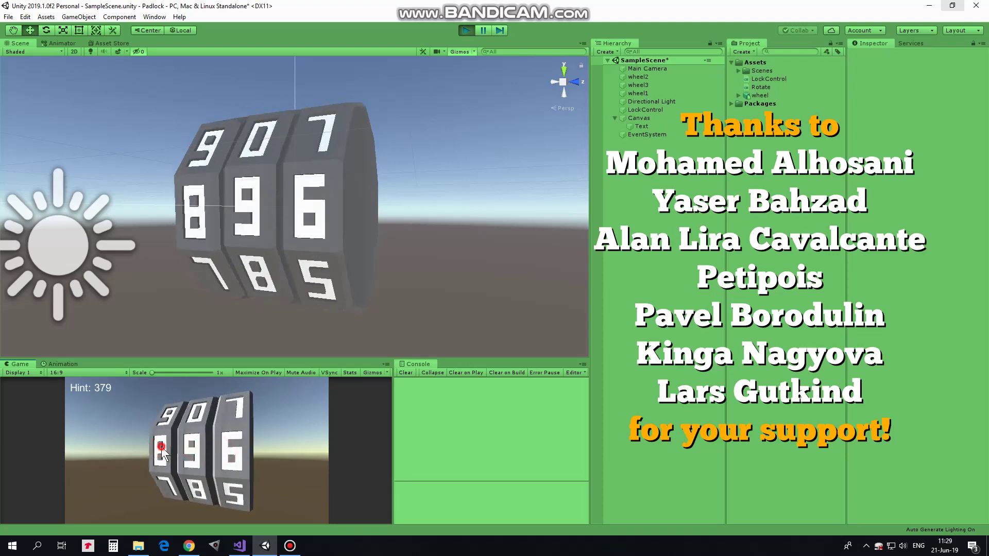
click(162, 447)
click(197, 460)
click(197, 459)
click(197, 460)
click(198, 460)
click(239, 453)
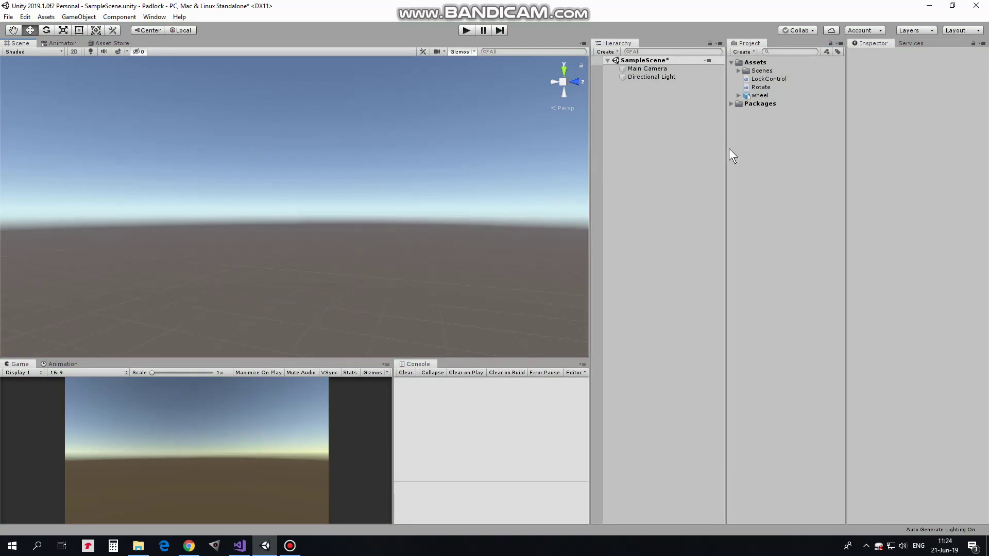
Place the wheel model in the scene at position 0, 0, 0 and frame it
drag(745, 95, 294, 218)
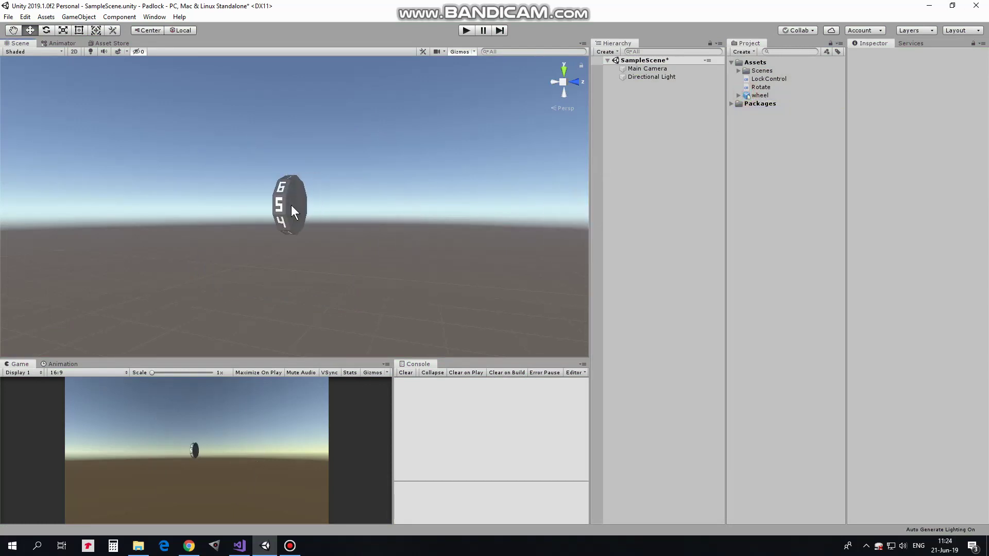
click(906, 95)
text(0)
click(942, 95)
text(0)
click(971, 94)
text(0)
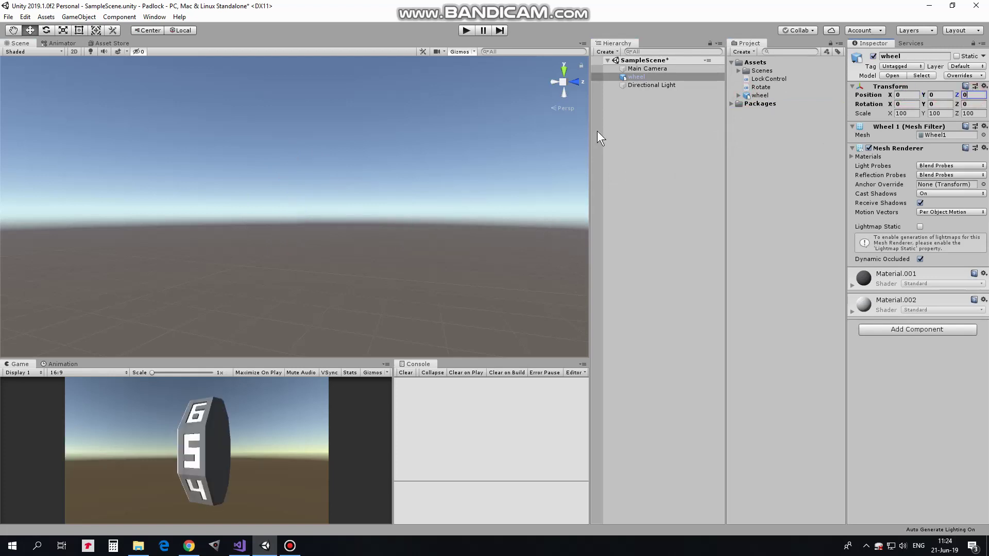
double_click(631, 77)
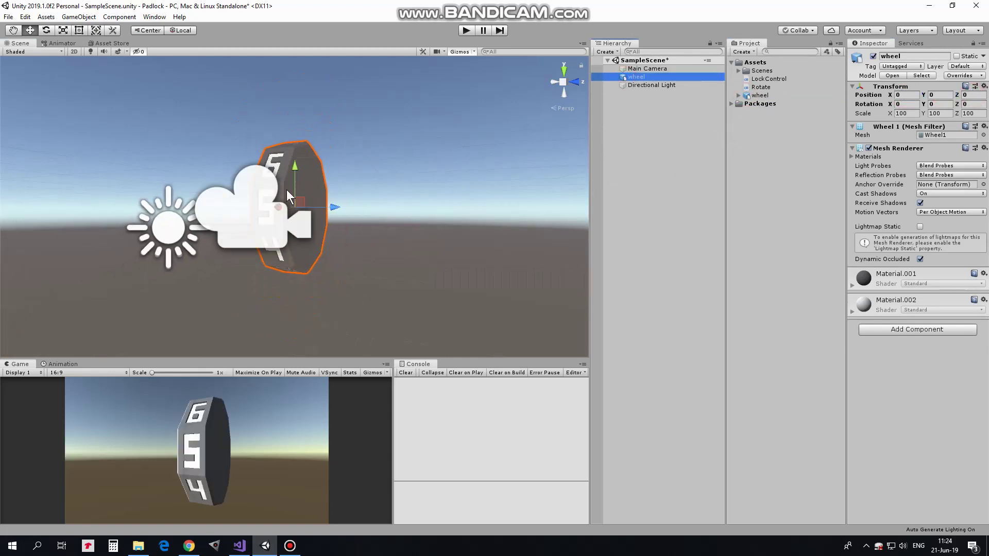
Duplicate the wheel, offset the copy to Z 0.5, then duplicate it again
key(ctrl+d)
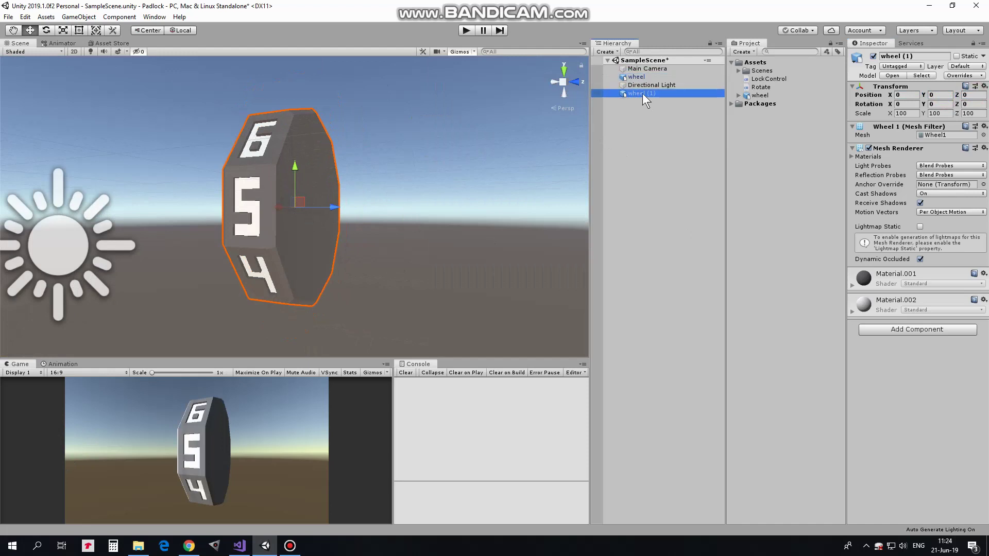
drag(338, 208, 375, 206)
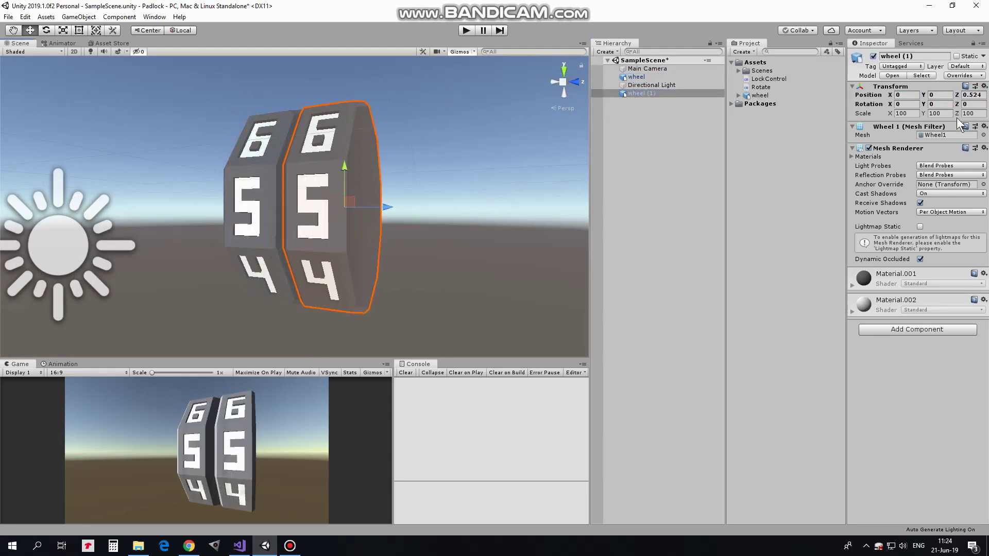
click(973, 95)
text(0.5)
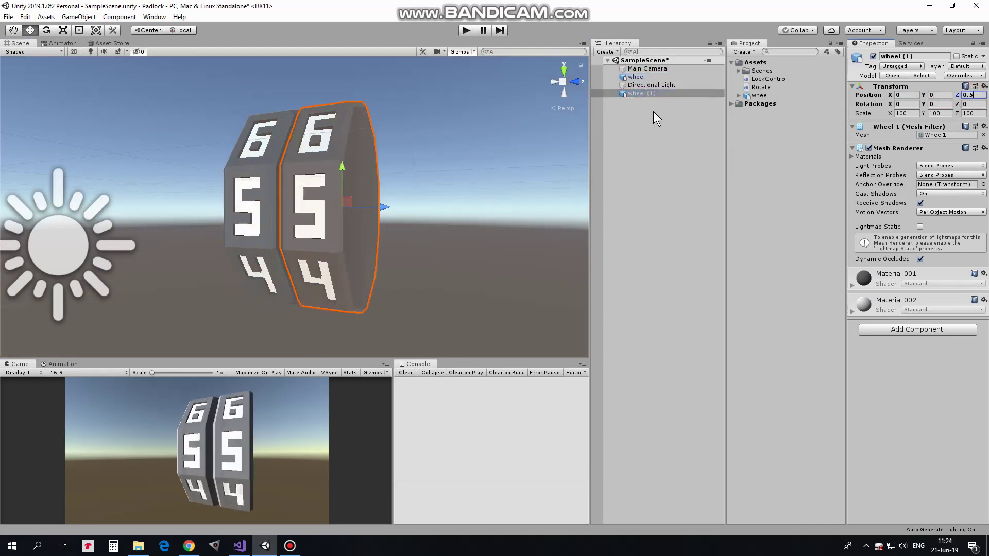
click(652, 94)
key(ctrl+d)
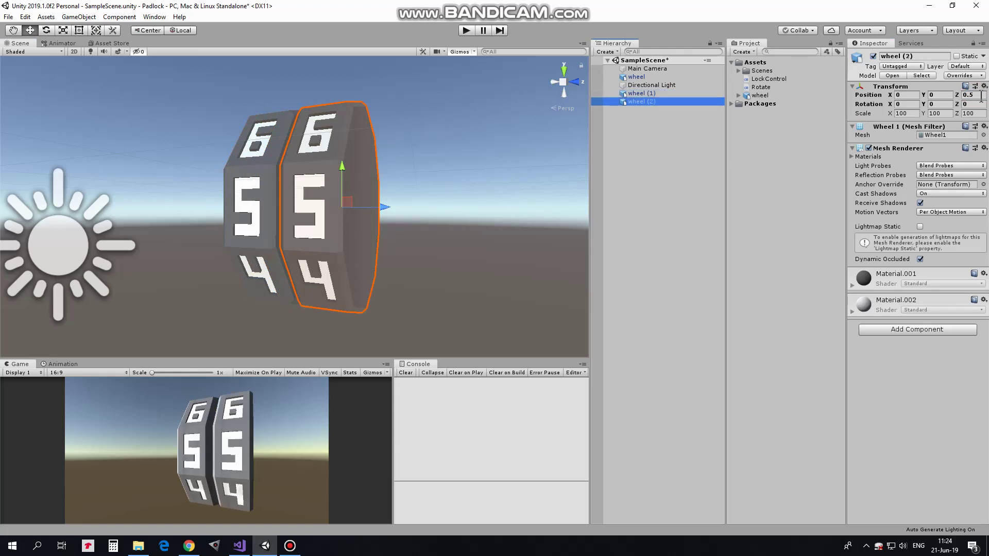
Move the third wheel to Z -0.5 and rename the wheels wheel2 and wheel3
click(972, 95)
text(-0.5)
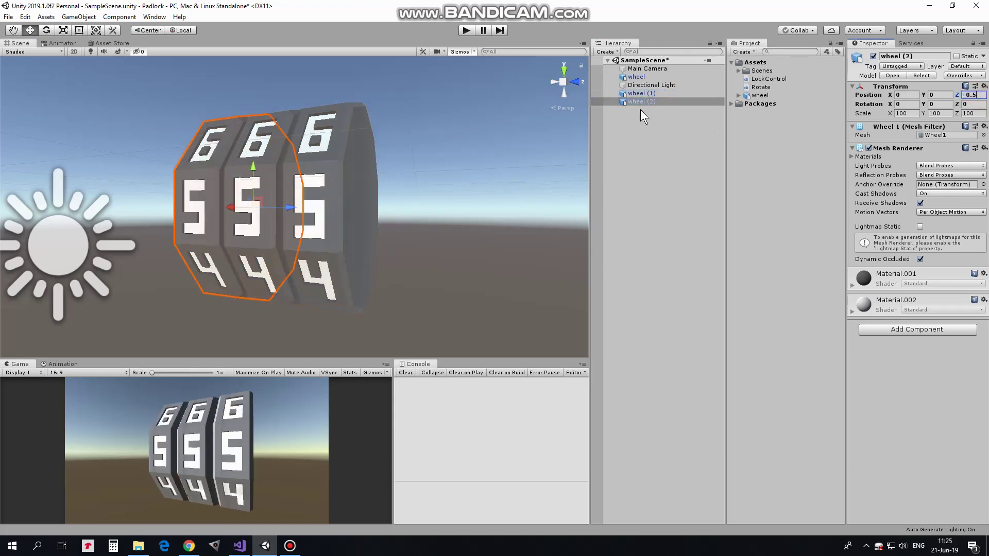
click(641, 92)
click(644, 77)
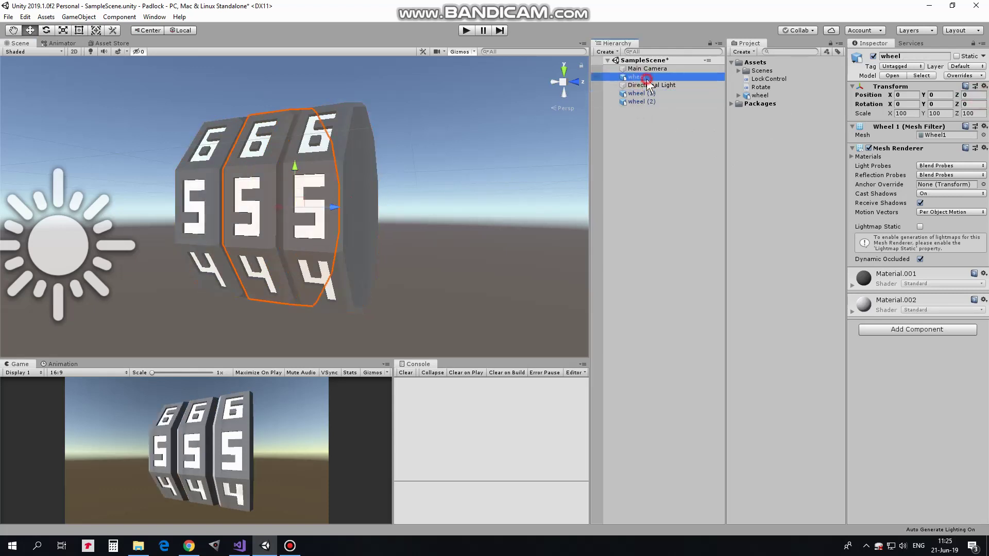
text(2)
click(650, 94)
click(656, 93)
text(wheel3)
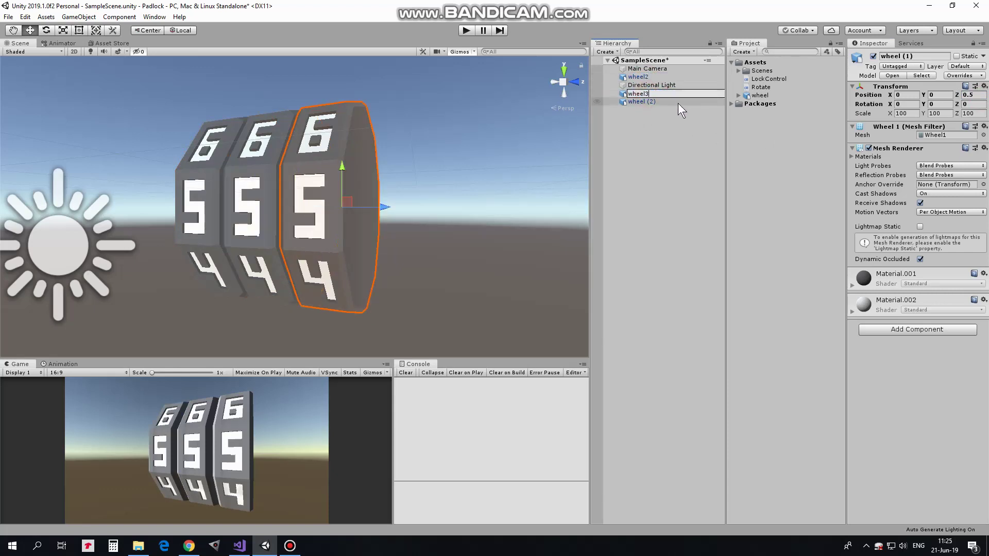
click(651, 102)
Rename the left wheel to wheel1 and move the Directional Light below the wheels
click(650, 102)
double_click(649, 101)
text(1)
key(Return)
key(Up)
key(Up)
drag(650, 85, 643, 95)
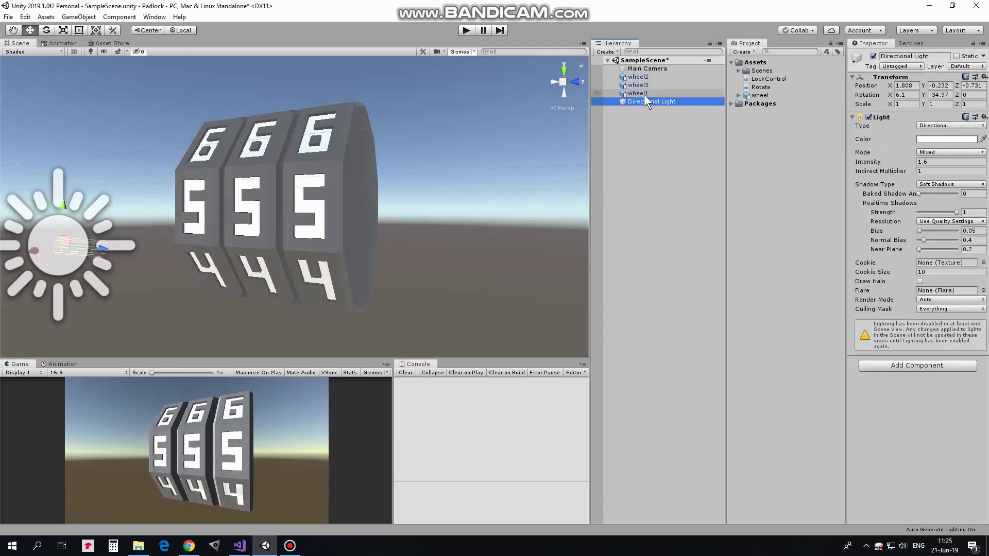
Create an empty GameObject named LockControl in the Hierarchy
right_click(654, 142)
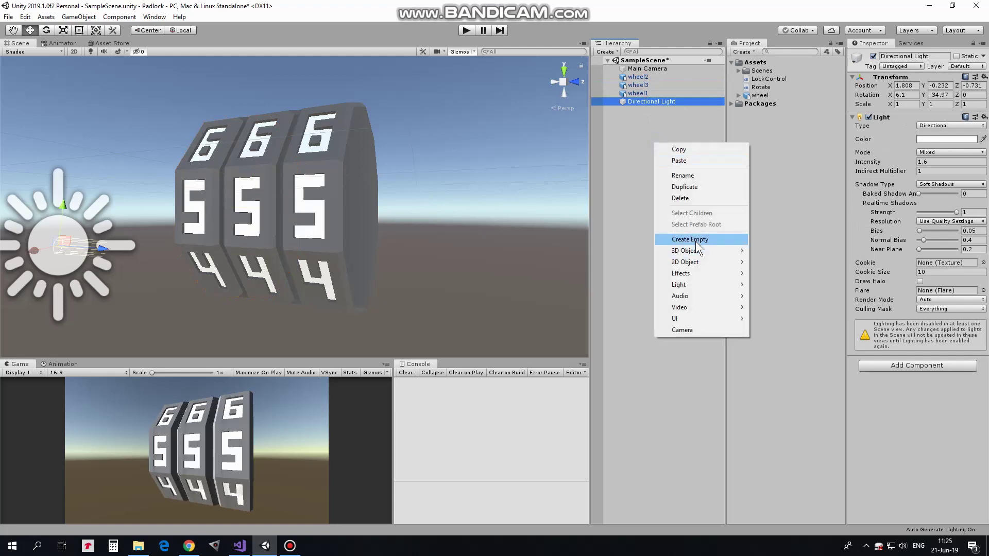
click(674, 237)
text(LockControl)
key(Return)
click(651, 92)
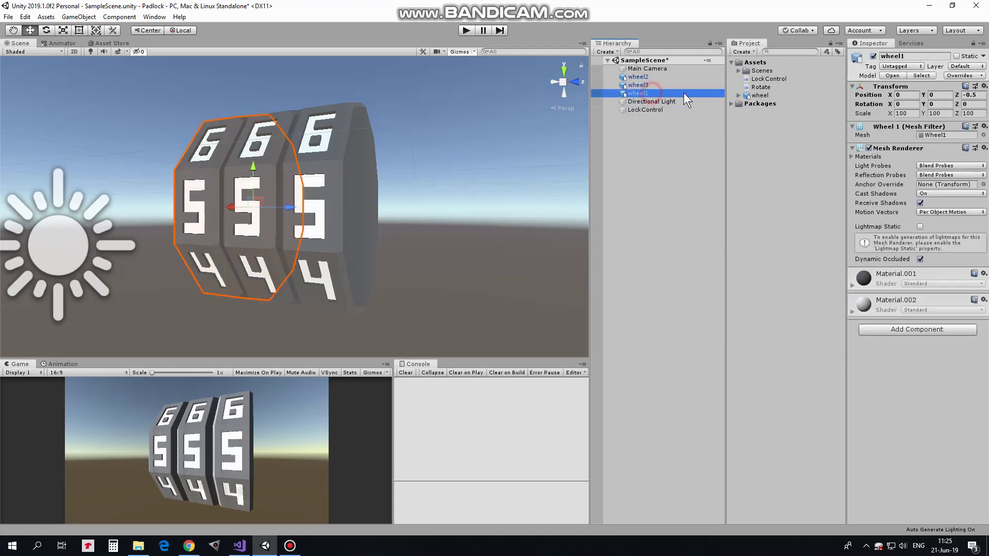
click(770, 87)
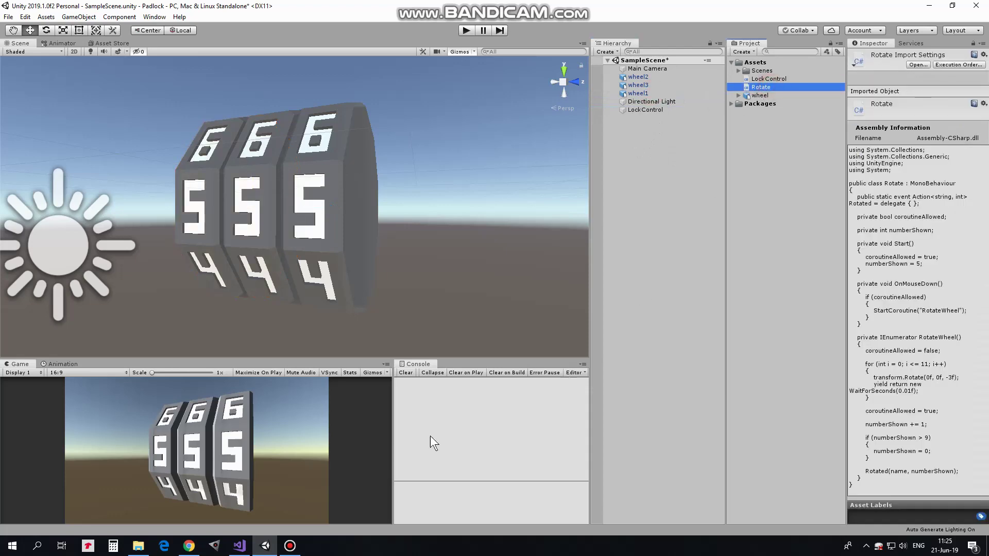
Bring up Rotate.cs in Visual Studio and scroll through its RotateWheel coroutine
click(239, 545)
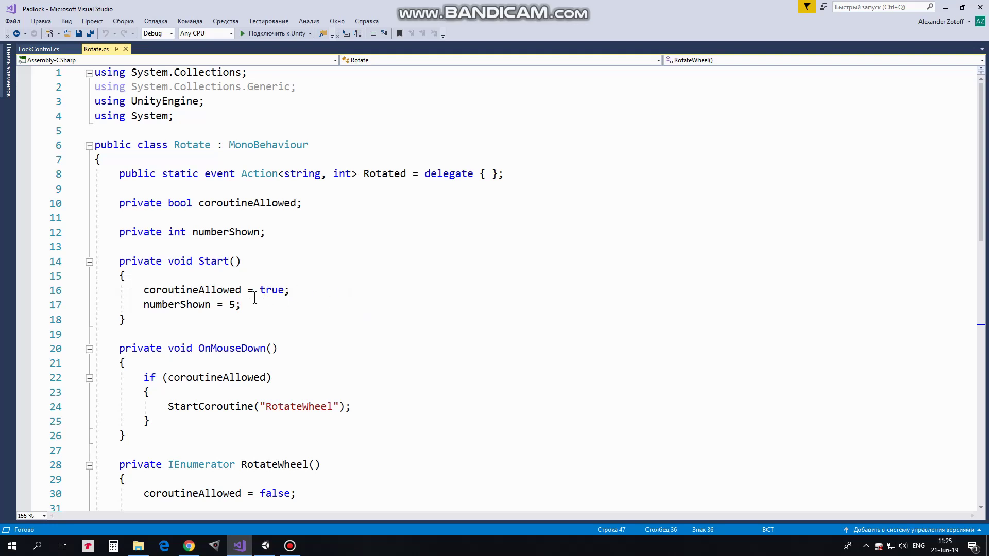
scroll(366, 306, down, 3)
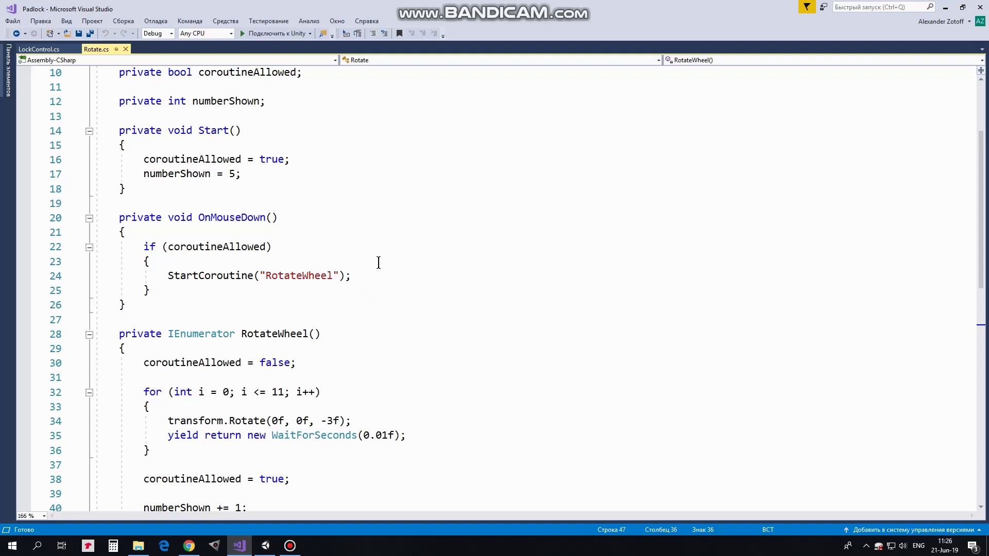
scroll(378, 263, down, 2)
scroll(391, 252, down, 1)
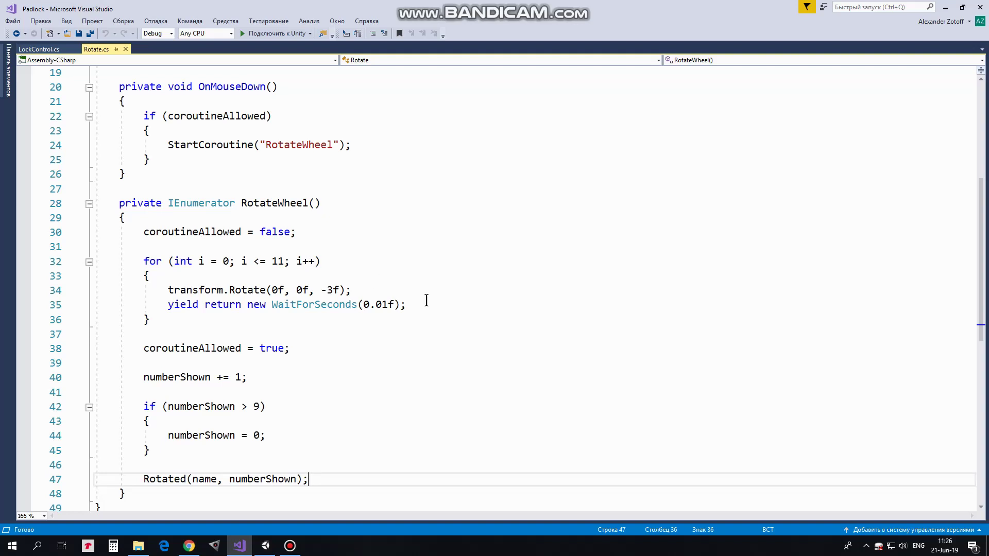
scroll(314, 301, down, 2)
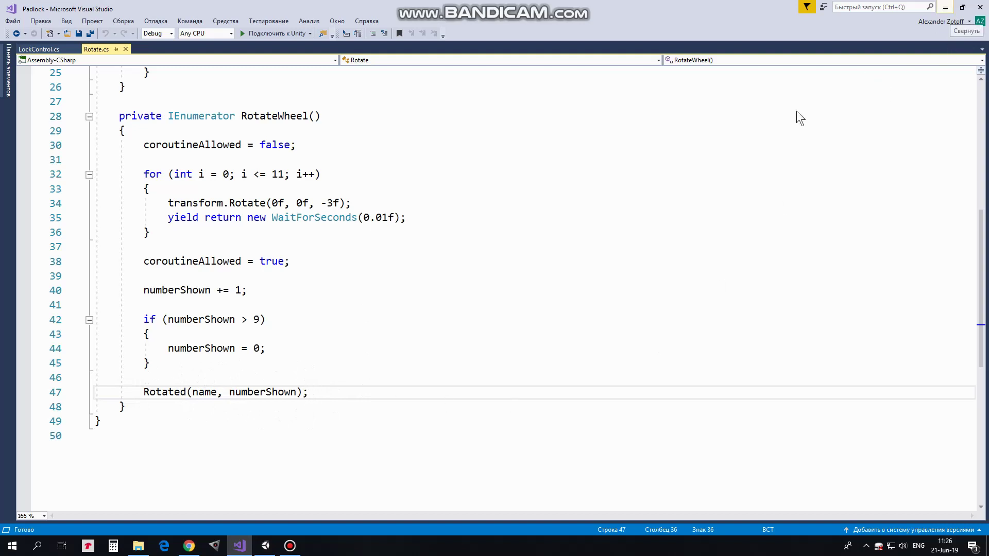
scroll(386, 363, up, 3)
scroll(386, 363, up, 2)
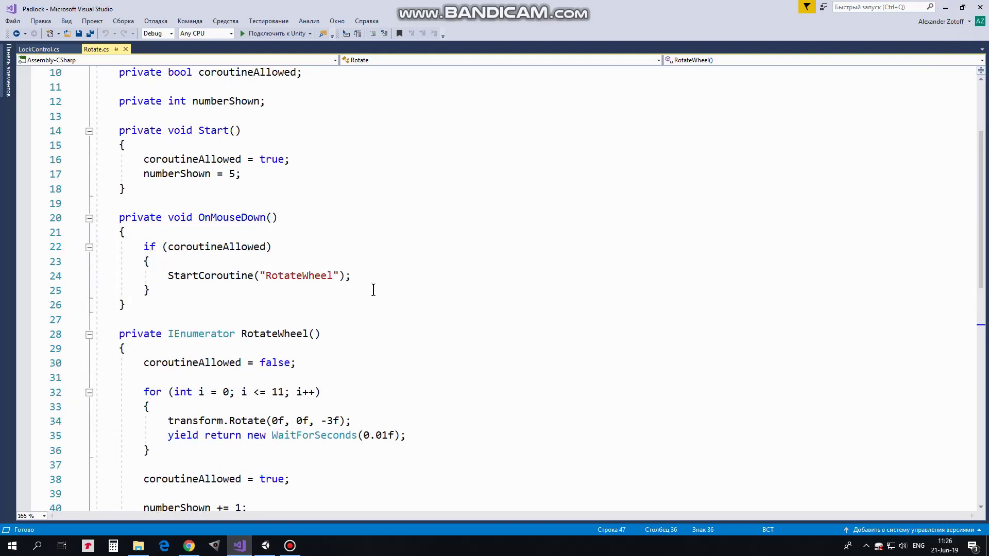
Select wheel1, wheel2 and wheel3 and add a Mesh Collider to them
click(945, 7)
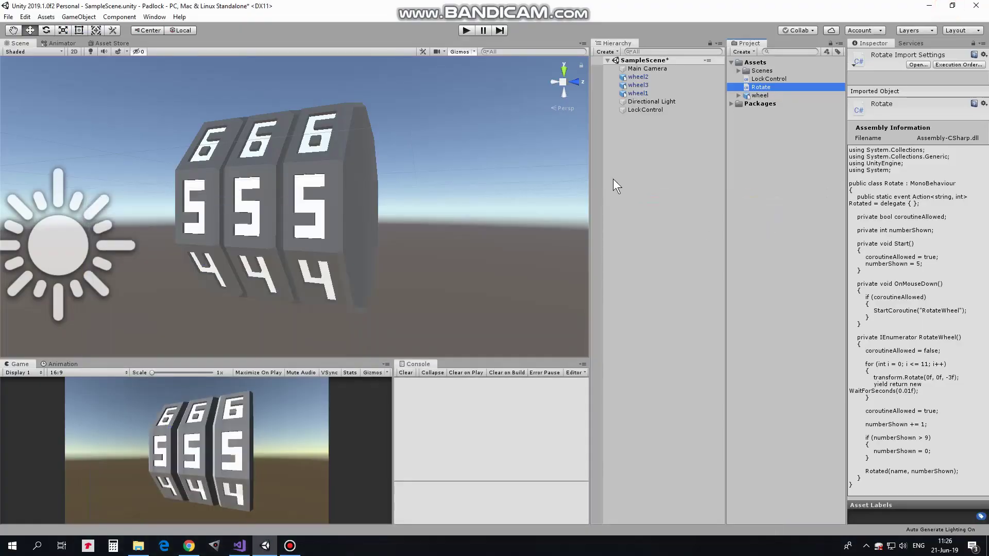
click(645, 77)
shift+click(648, 94)
click(883, 328)
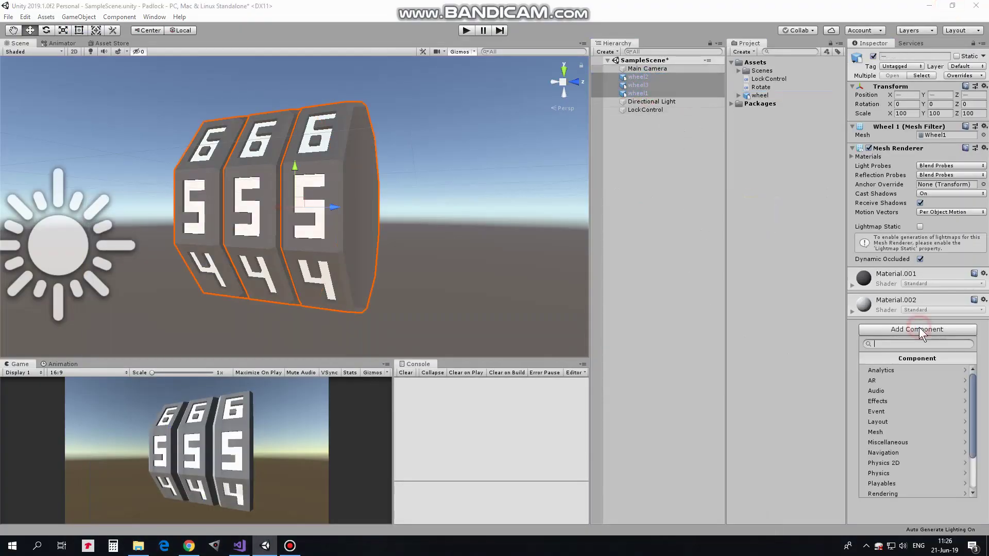
click(893, 472)
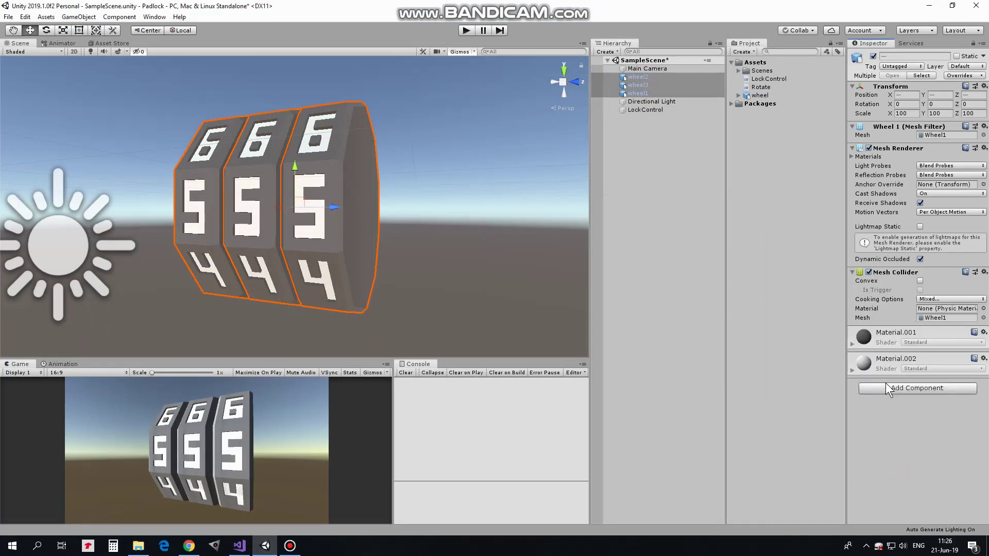
Add the Rotate script component to the three selected wheels
click(909, 388)
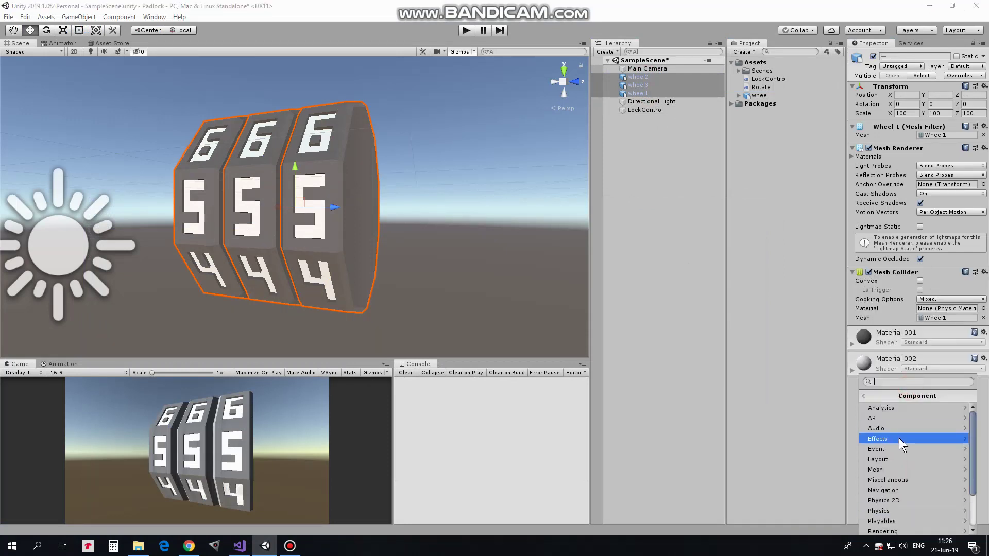
text(ro)
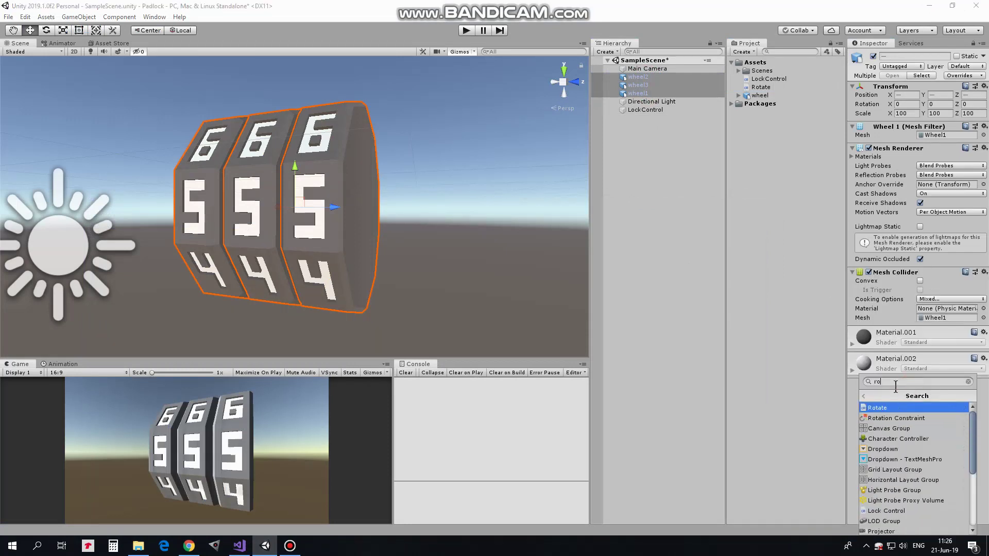
click(880, 408)
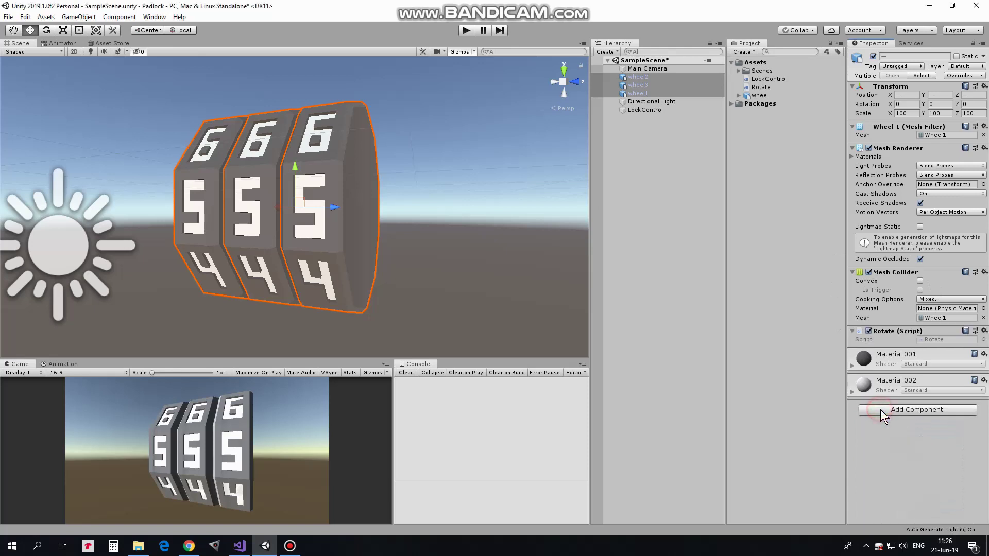
click(654, 110)
click(768, 79)
Review LockControl.cs in Visual Studio, checking Rotate.cs's turning code along the way
click(248, 552)
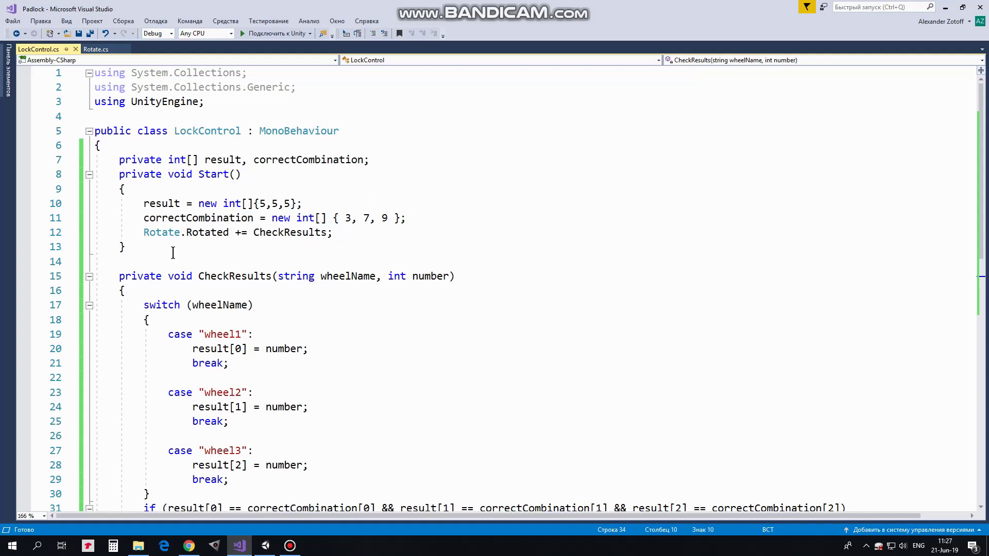
click(96, 49)
scroll(255, 319, down, 1)
scroll(255, 319, down, 4)
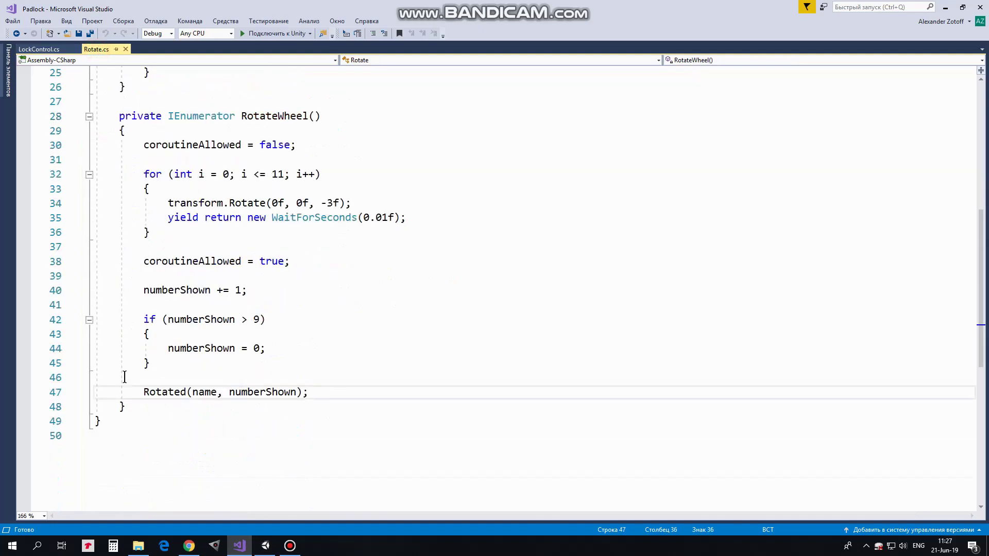
click(39, 49)
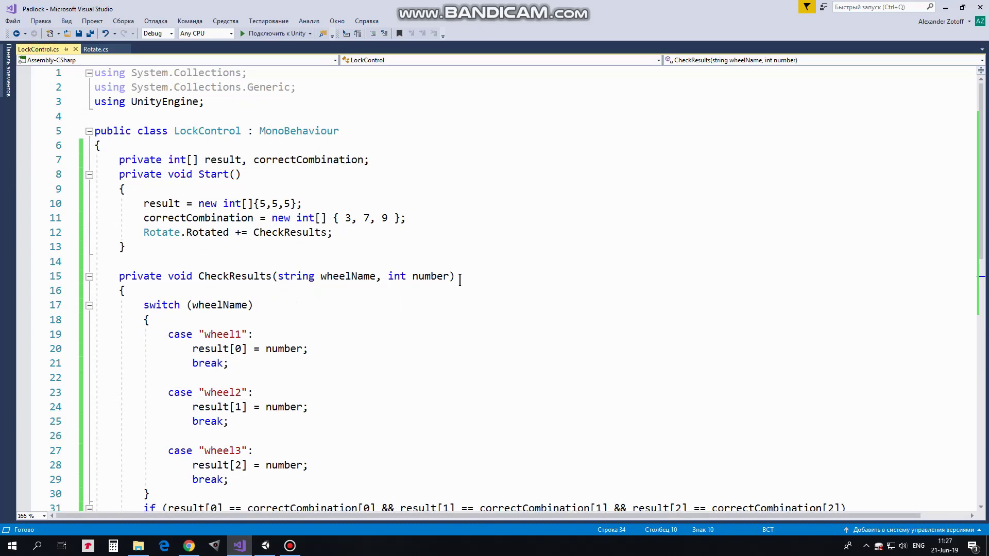
scroll(284, 309, down, 3)
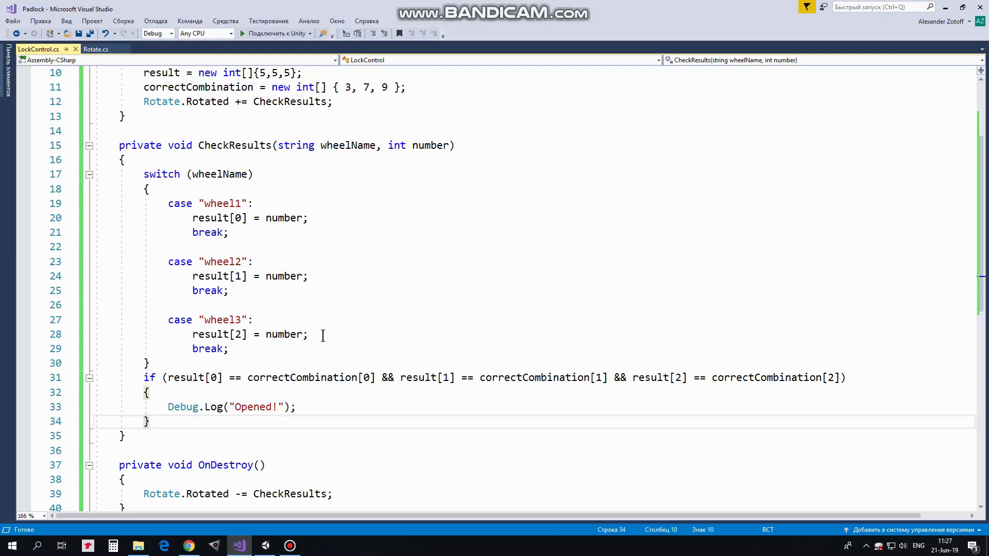
scroll(323, 336, down, 2)
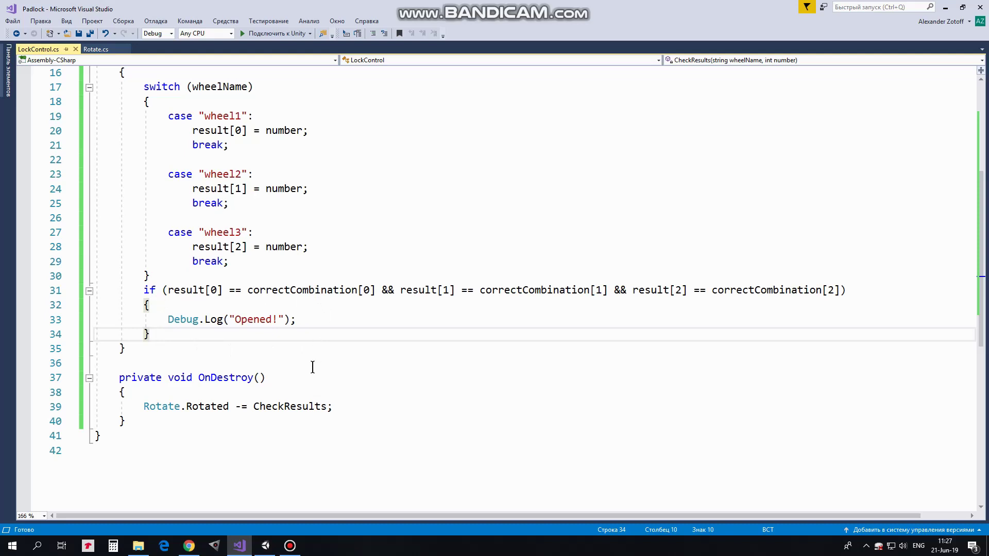
drag(100, 377, 298, 442)
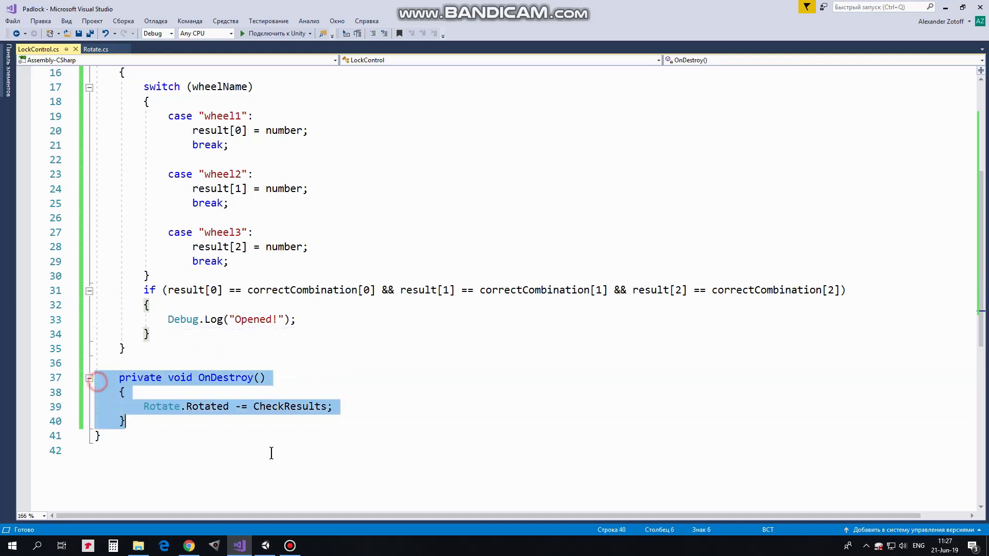
click(373, 399)
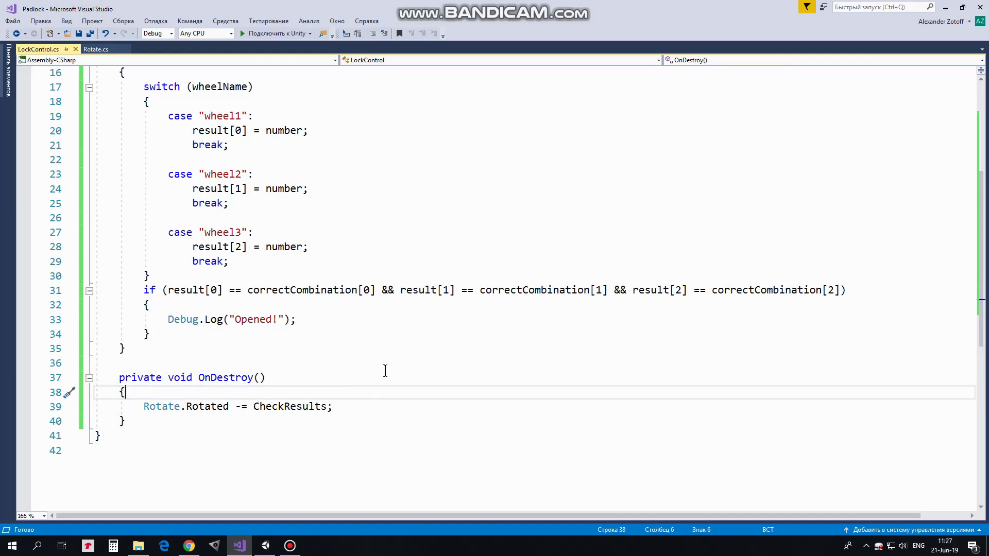
scroll(385, 370, up, 5)
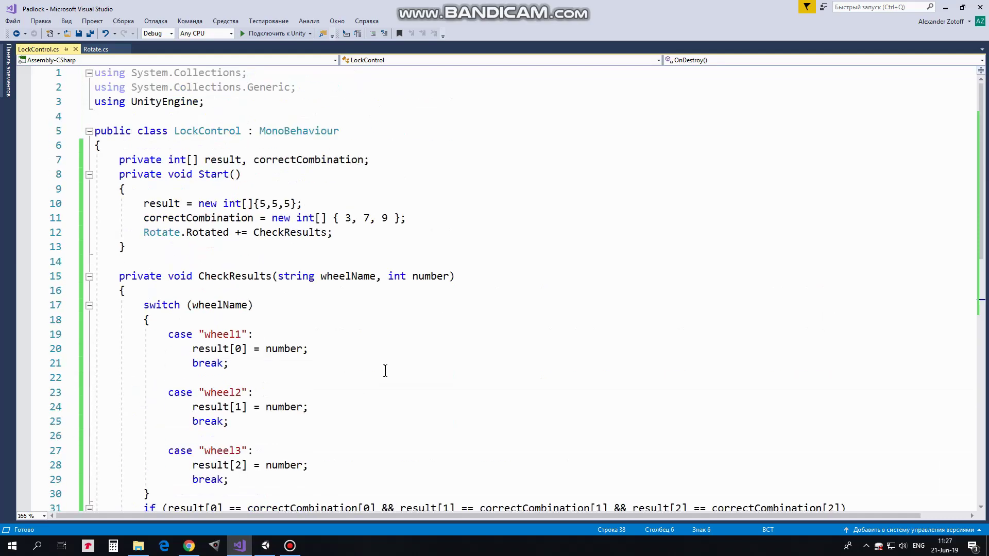
Attach LockControl to its object and create a UI Text anchored top-left
click(945, 7)
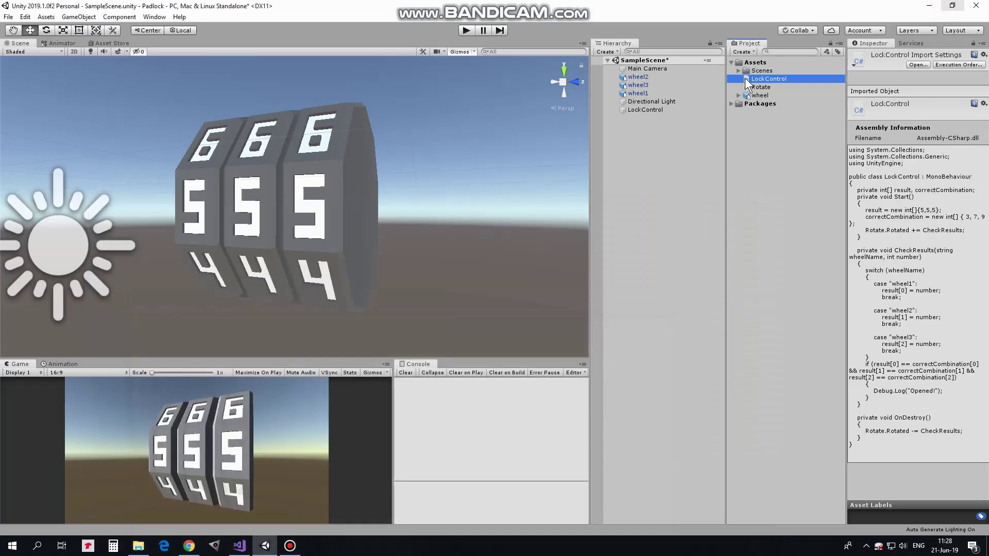
drag(748, 84, 645, 109)
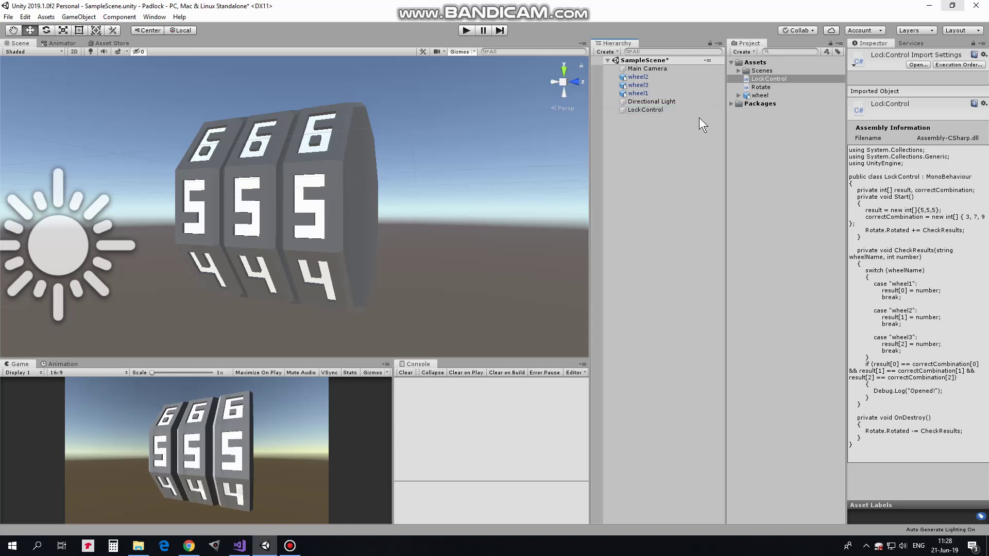
right_click(668, 232)
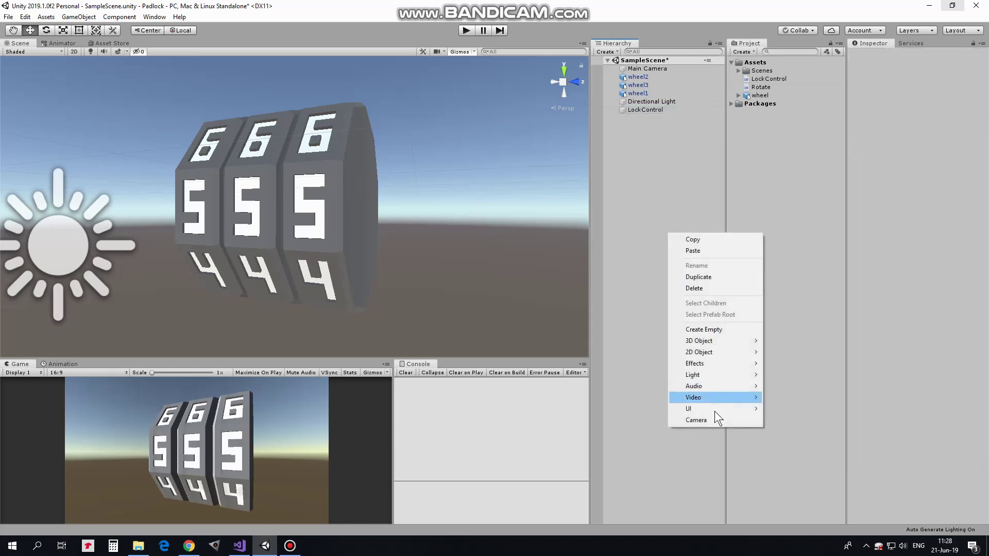
click(798, 227)
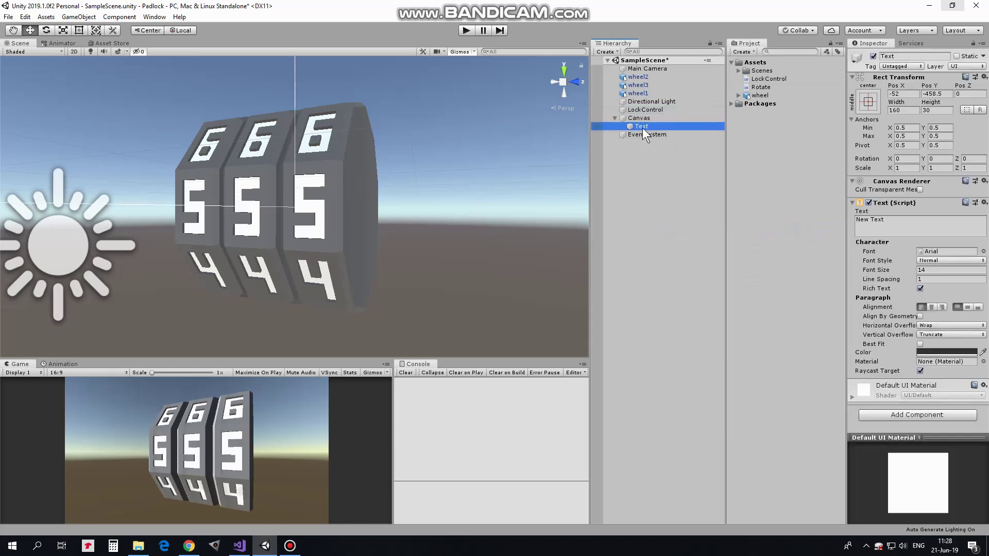
click(867, 101)
alt+shift+click(901, 181)
Position the text at 10, -10 showing 'Hint: 379' in white at font size 20
click(902, 93)
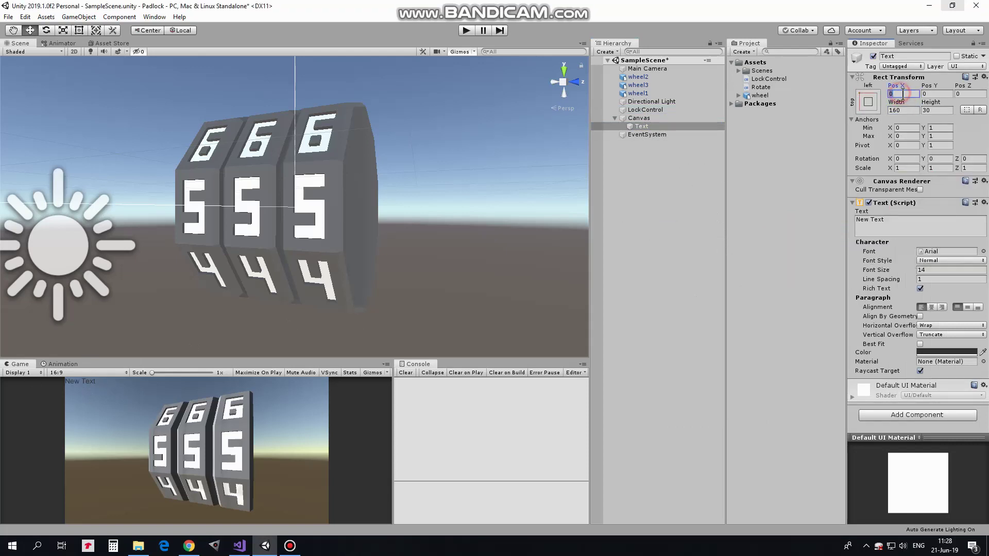
text(10)
key(Tab)
text(-10)
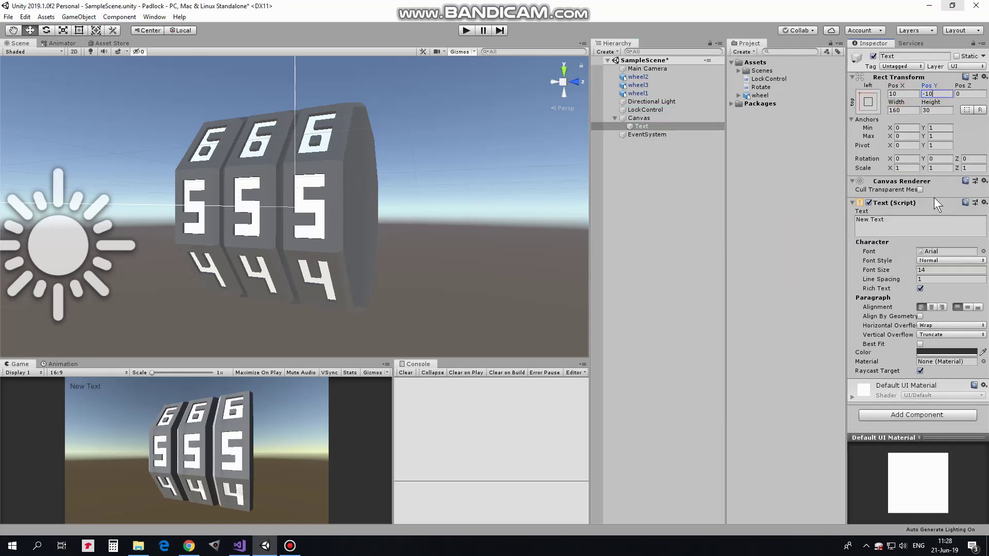
click(902, 224)
text(Hint: 379)
click(926, 271)
text(20)
click(925, 353)
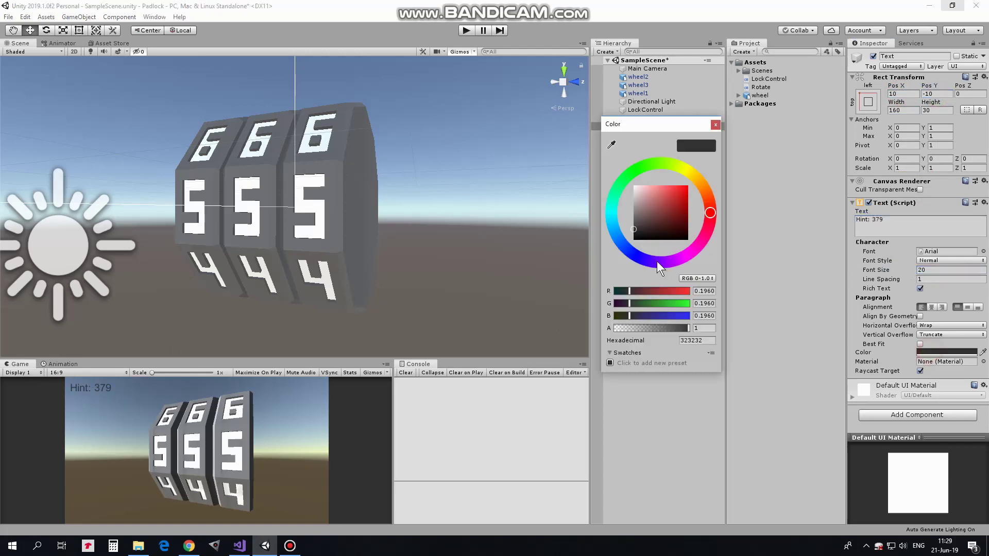
drag(665, 234, 696, 118)
click(717, 123)
Clear the selection, enter Play mode and give each wheel its first turns
click(653, 234)
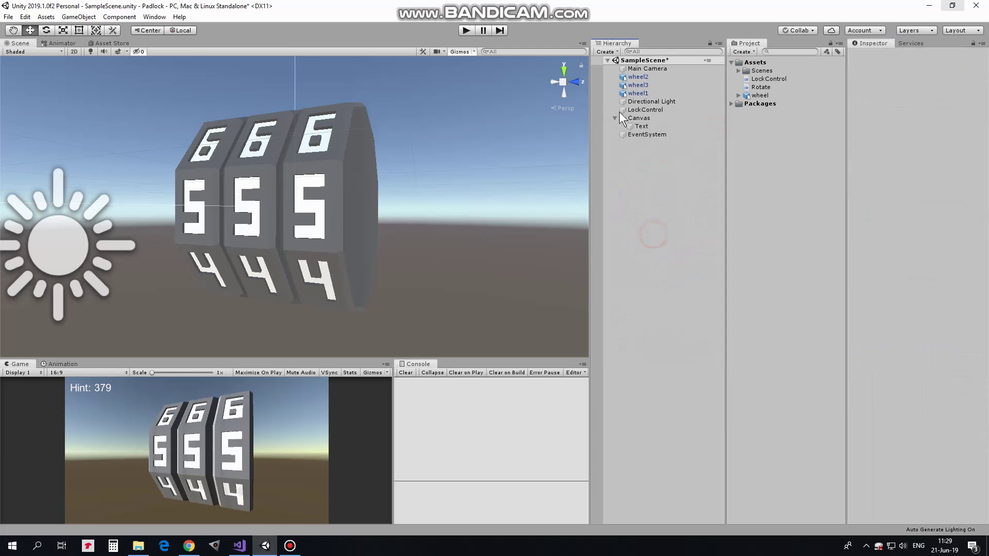
click(464, 34)
click(159, 464)
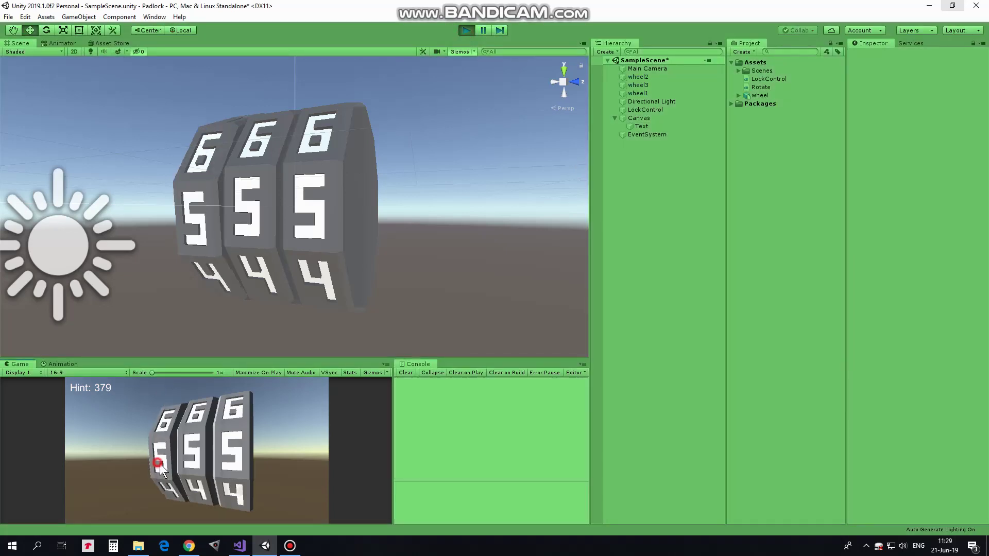
click(192, 453)
click(224, 452)
click(198, 448)
double_click(194, 453)
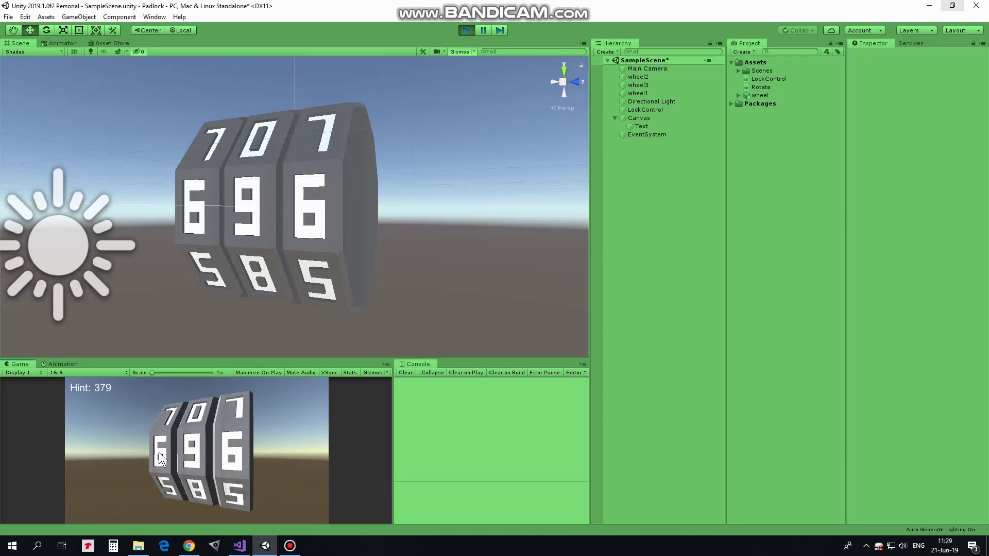
Dial the left wheel to 3, middle to 7 and right to 9, logging Opened!
click(160, 449)
double_click(162, 446)
click(162, 446)
click(196, 462)
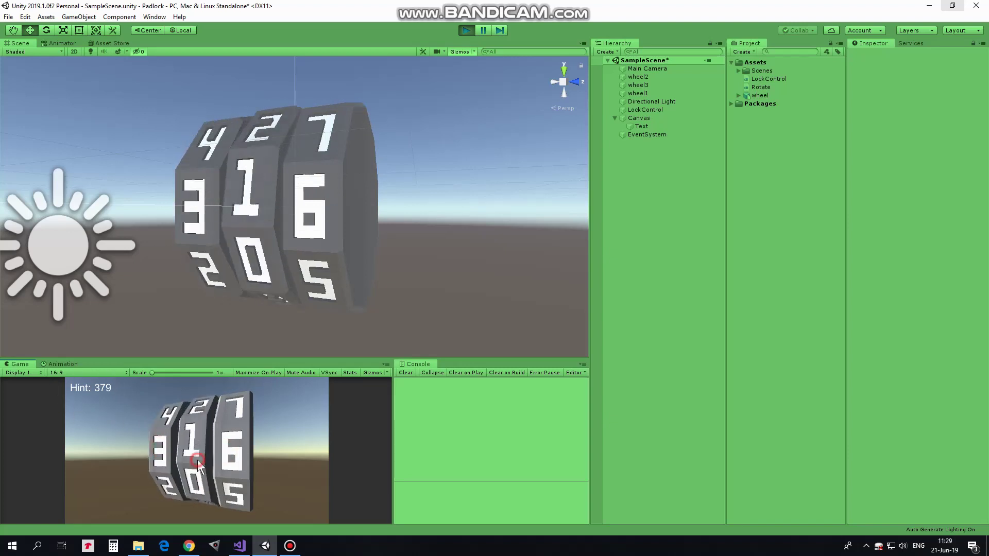
click(197, 459)
double_click(197, 459)
click(197, 459)
double_click(196, 451)
click(246, 458)
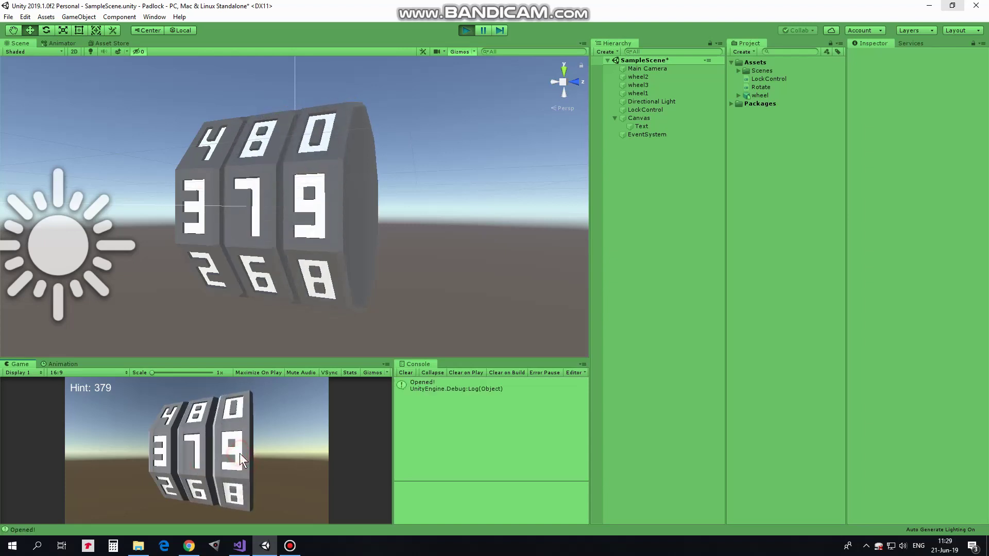